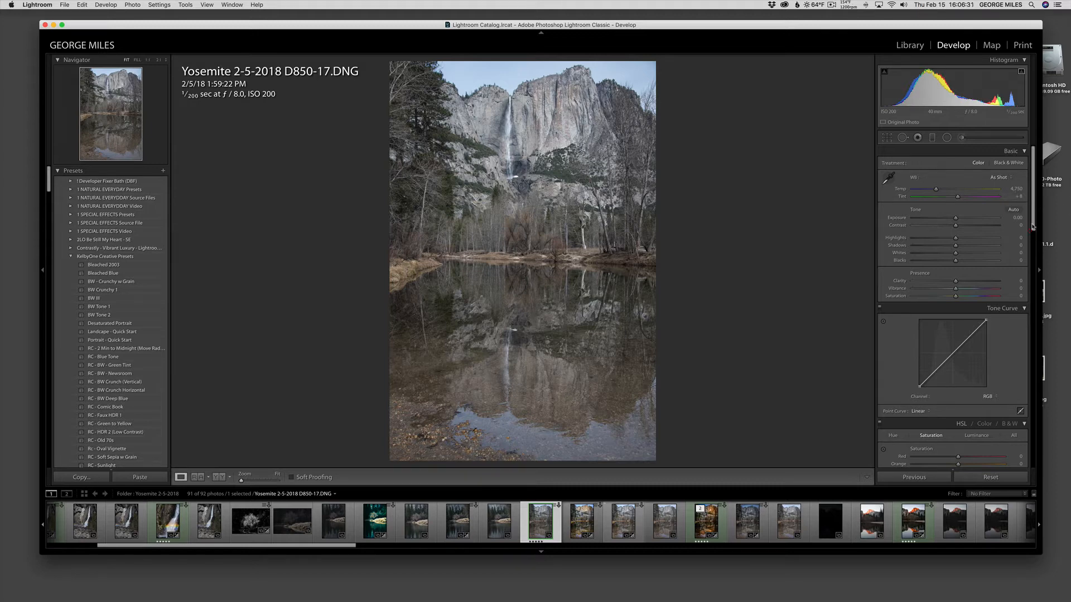
Enable the lens profile corrections and remove chromatic aberration on the Yosemite photo
scroll(1031, 240, down, 5)
scroll(1031, 311, down, 8)
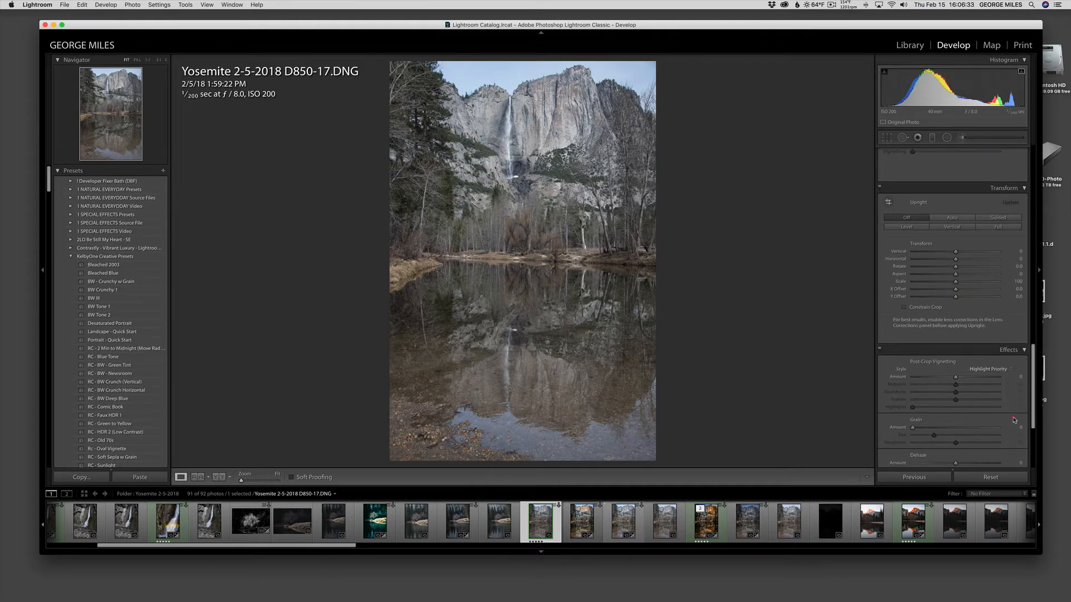
scroll(1014, 372, up, 2)
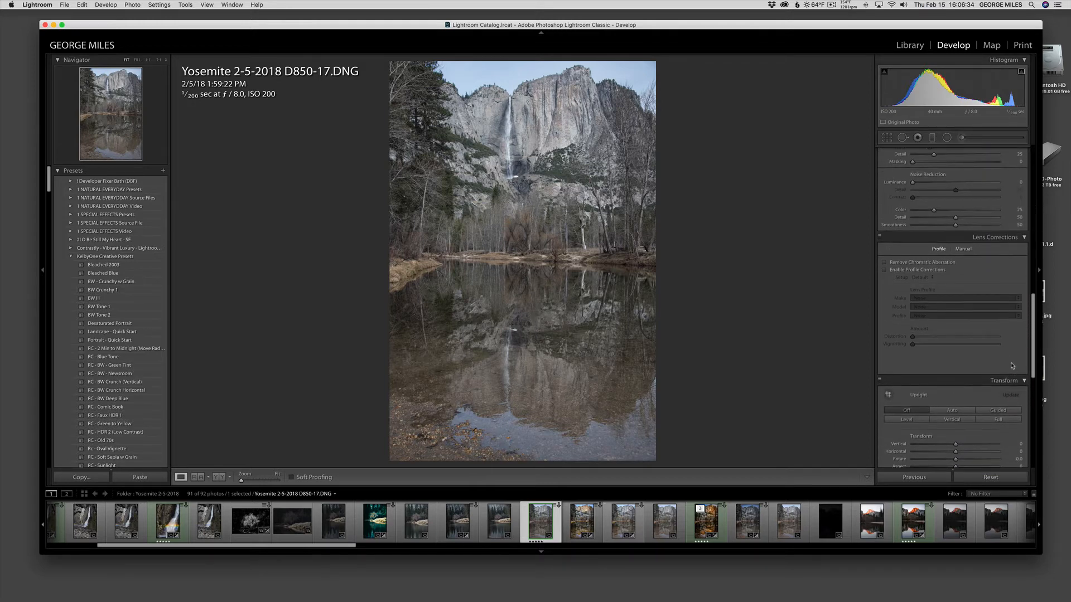
click(884, 277)
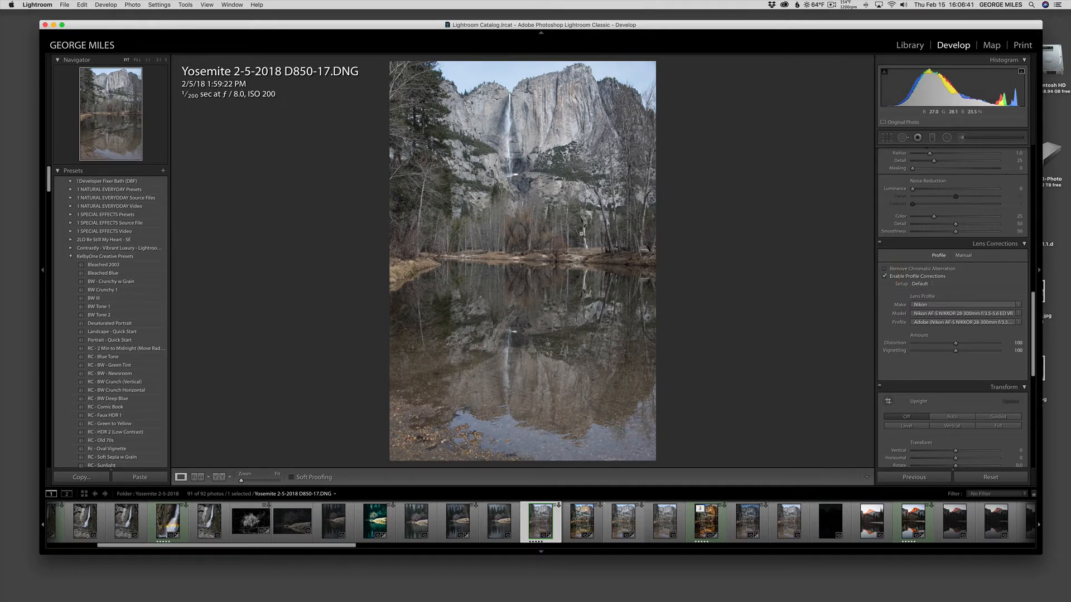
click(884, 270)
Raise the photo's sharpening Amount, Radius, Detail and Masking
drag(1033, 324, 1032, 298)
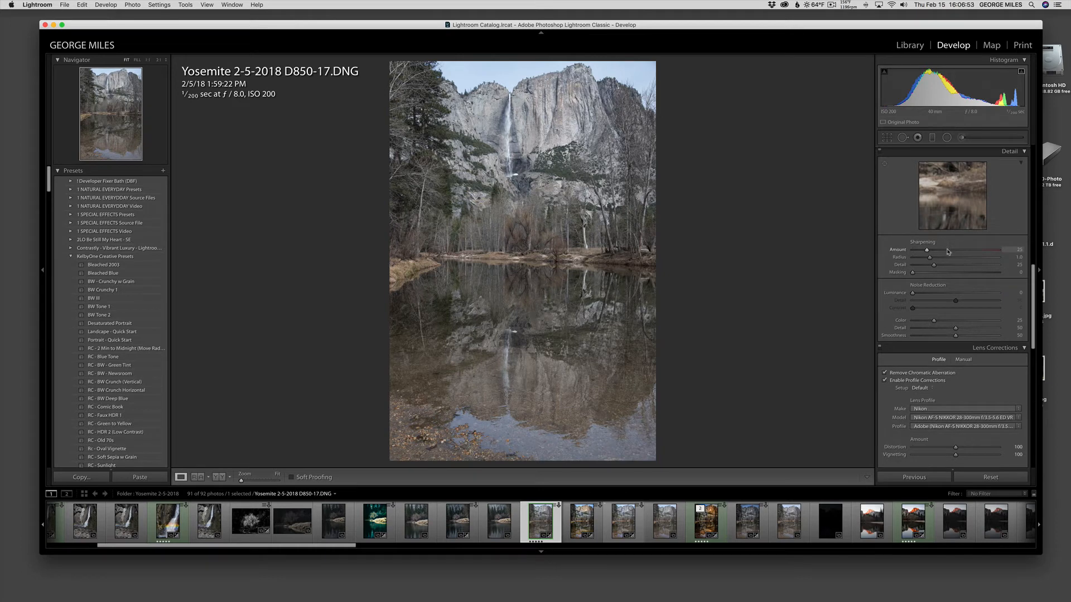
click(943, 250)
click(943, 257)
drag(939, 267, 941, 266)
drag(913, 274, 923, 274)
Try the automatic tone adjustment with Highlights at −100, and reset all of the photo's develop settings
scroll(1023, 224, up, 10)
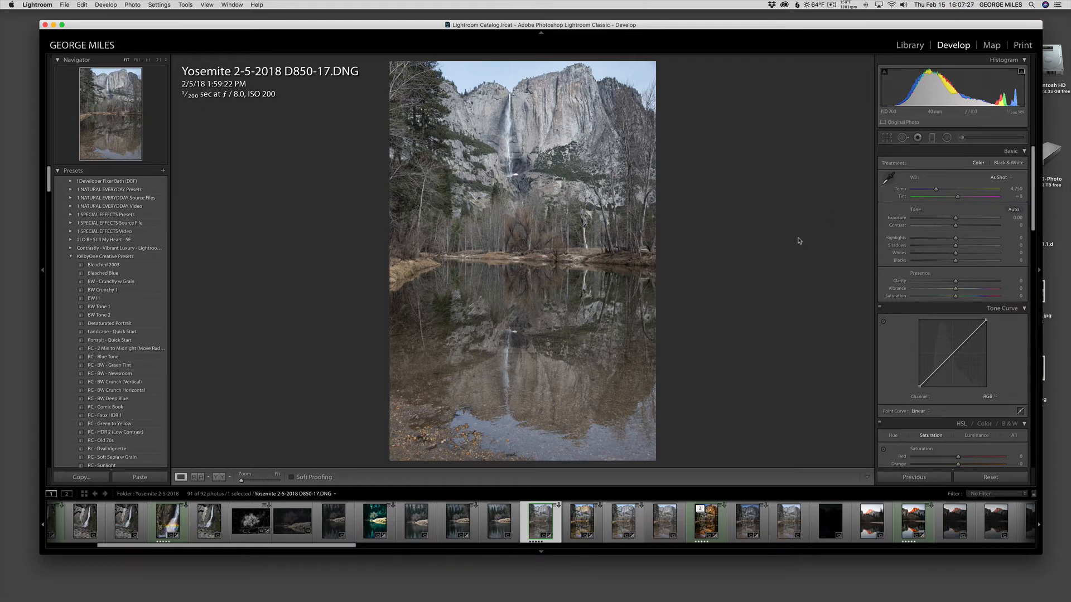
click(1013, 210)
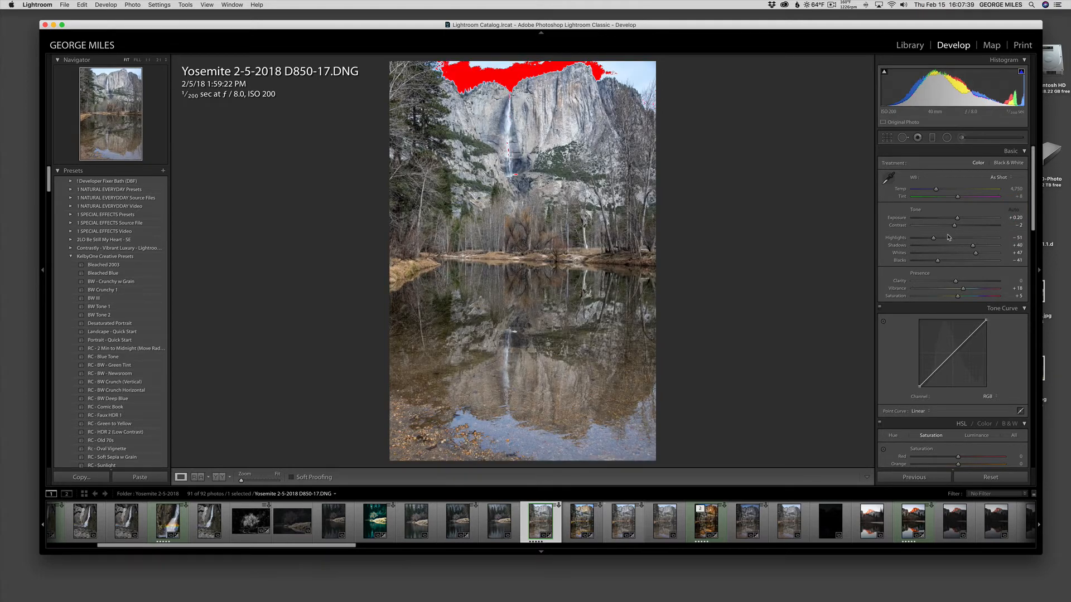
drag(934, 240, 908, 239)
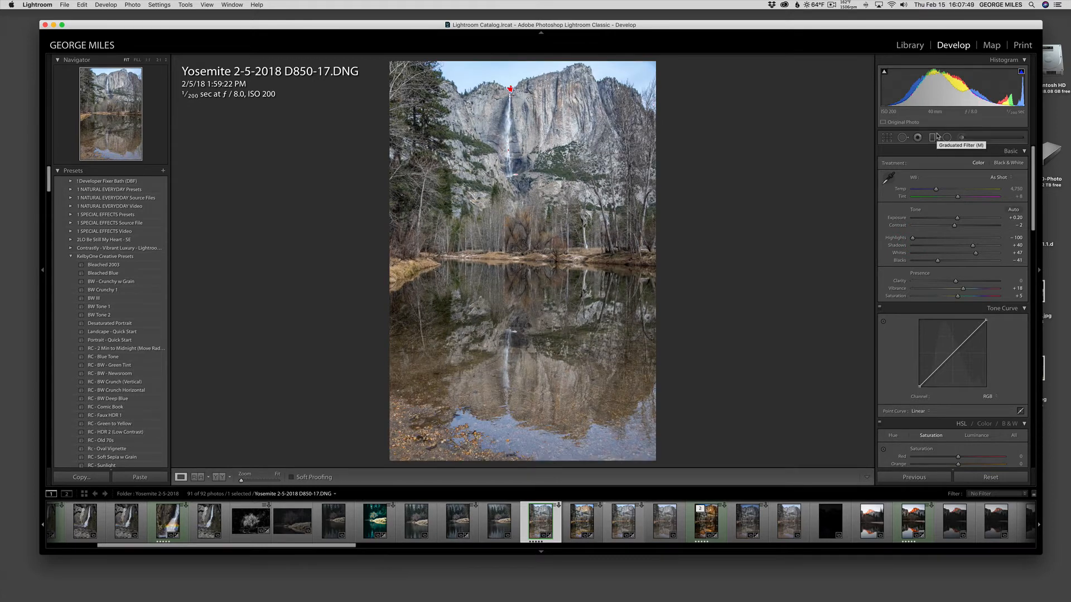
click(990, 479)
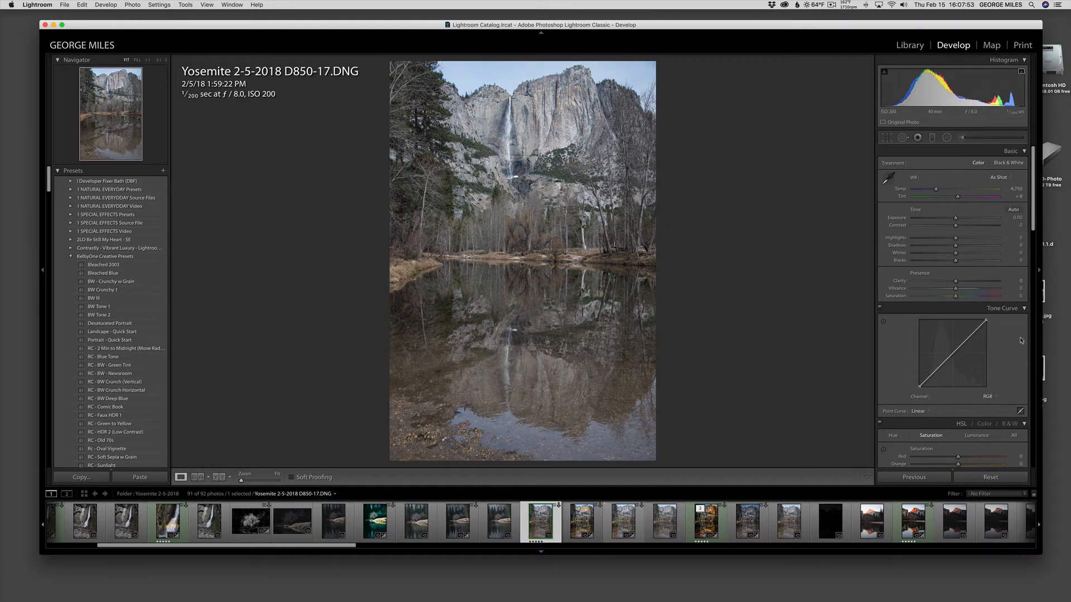
Set the camera calibration profile to Camera Vivid
drag(1031, 197, 1038, 450)
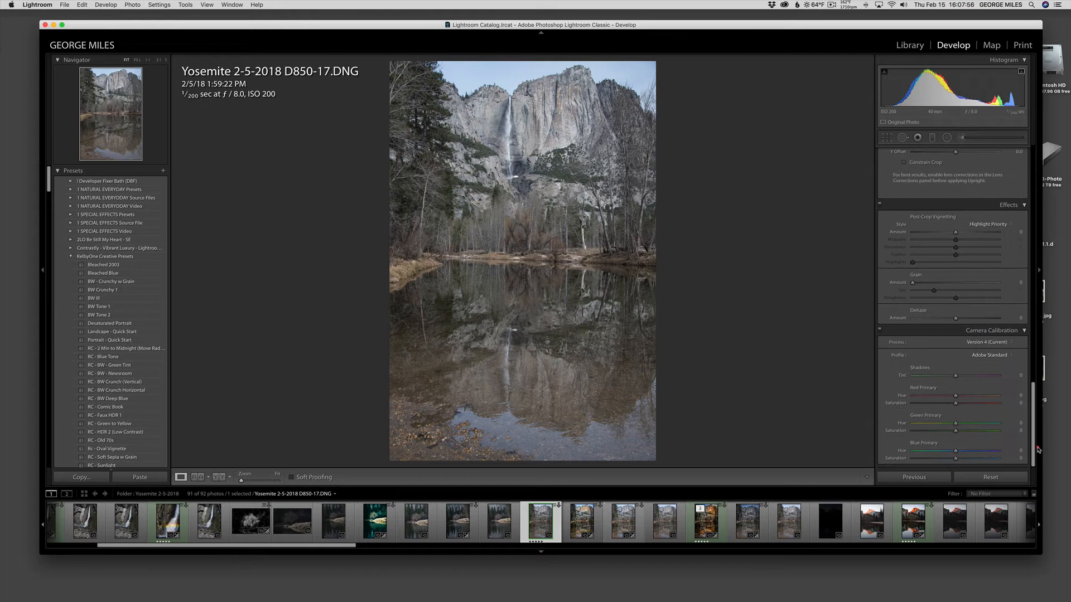
click(1011, 355)
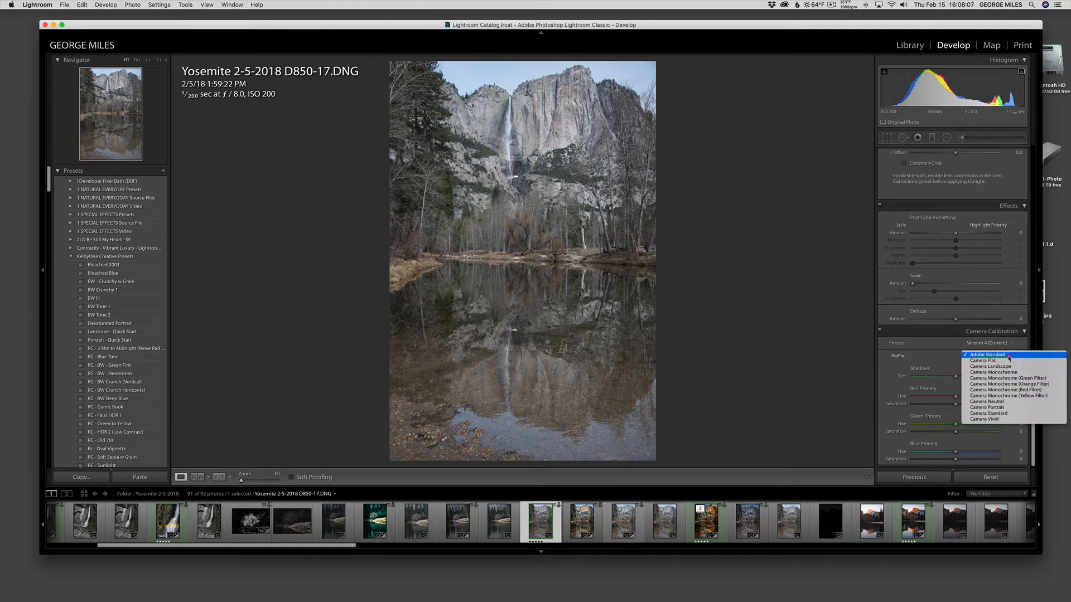
click(993, 419)
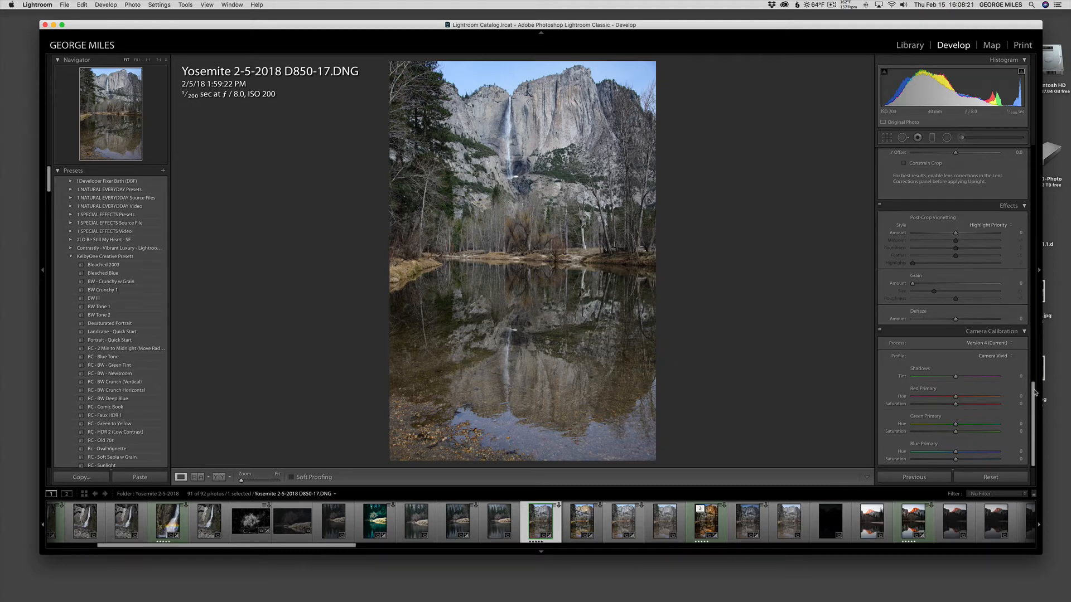
Apply the develop preset Auto Enhance - Vivid (Nikon) to the photo
drag(1033, 390, 1034, 156)
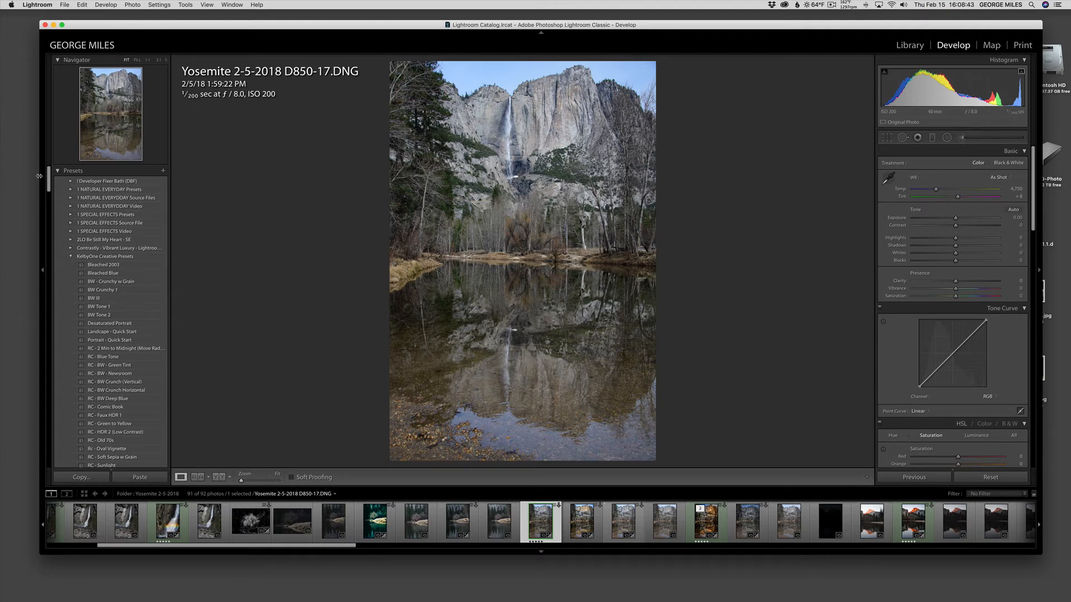
drag(50, 185, 42, 249)
scroll(65, 268, down, 1)
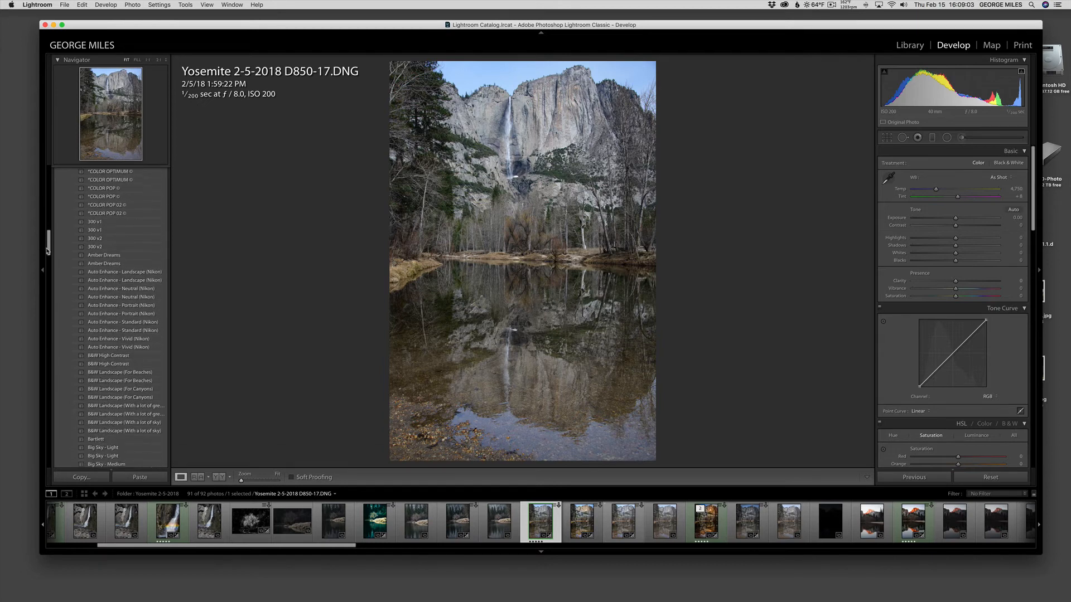
click(125, 348)
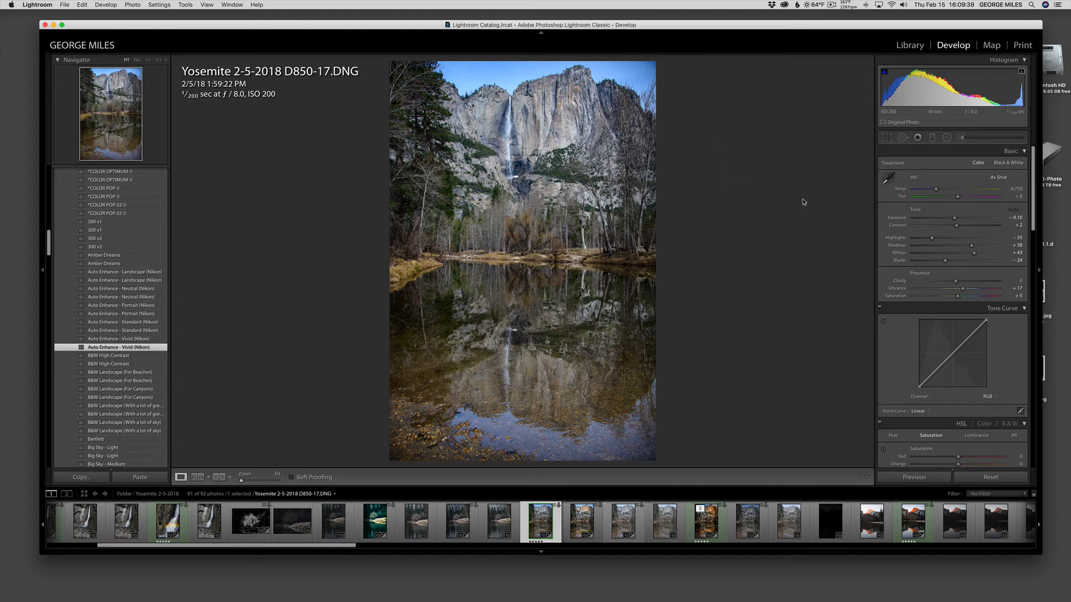
Add a radial filter over the cliff face right of the waterfall and tint it with the saved medium-yellow colour swatch
click(947, 137)
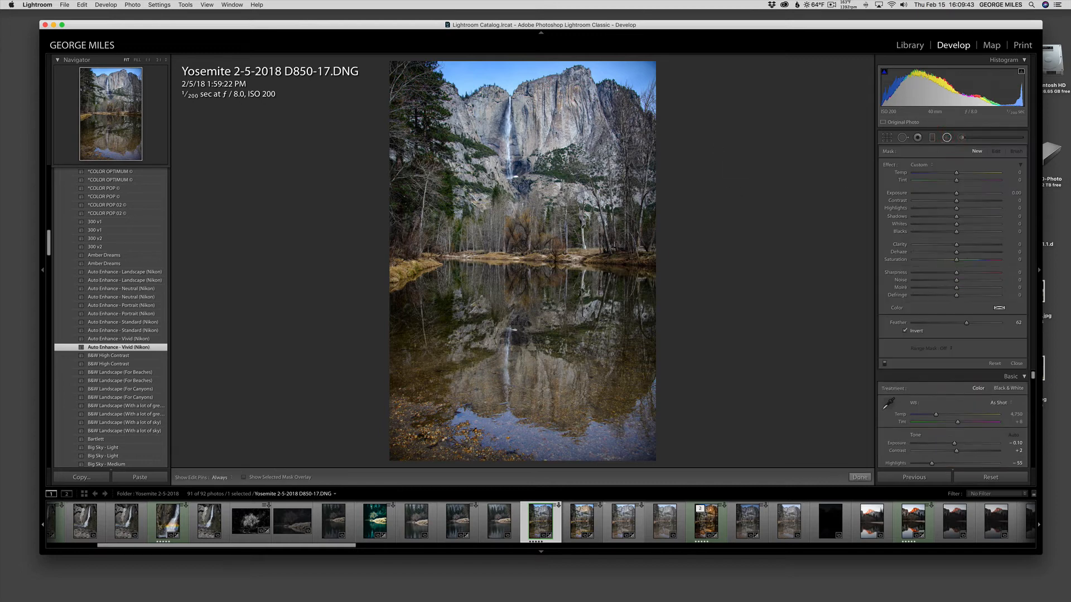
drag(579, 88, 509, 117)
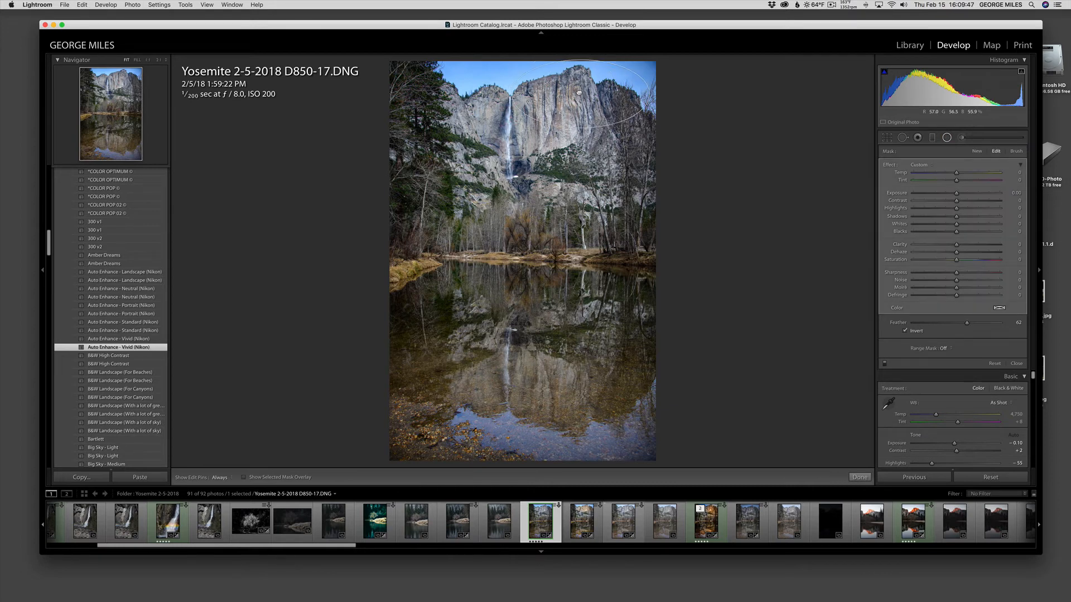
mouse_move(579, 92)
mouse_down()
mouse_move(566, 108)
mouse_move(571, 101)
mouse_up()
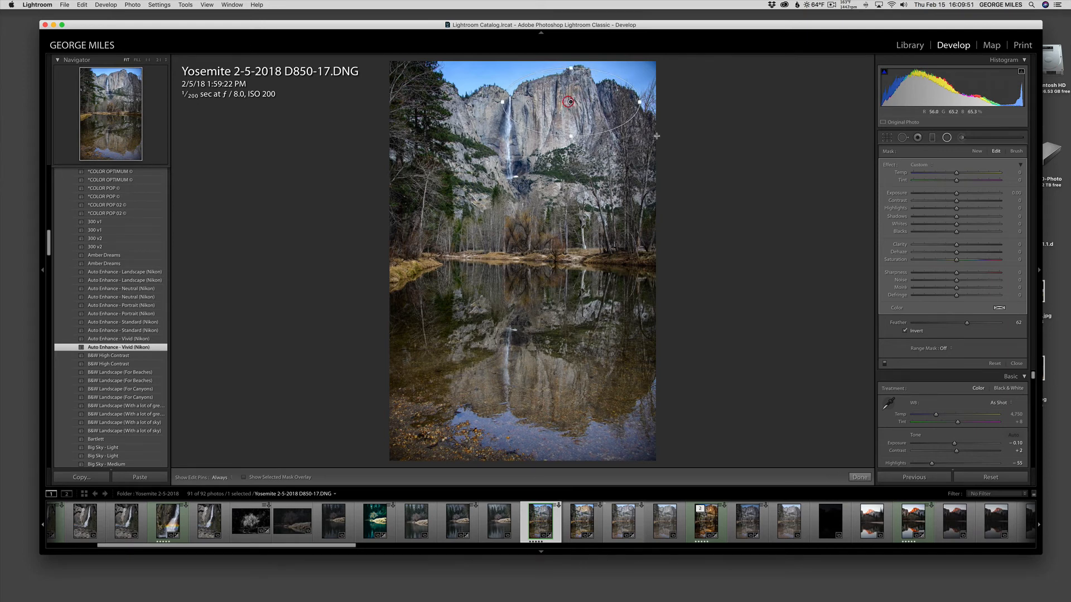
click(999, 309)
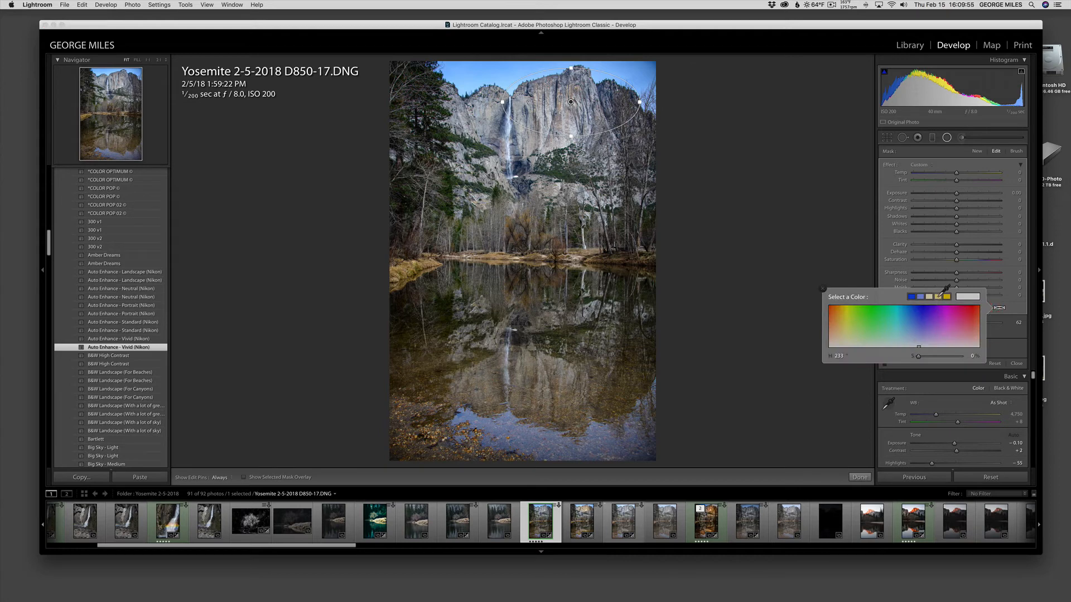
click(938, 296)
key(Return)
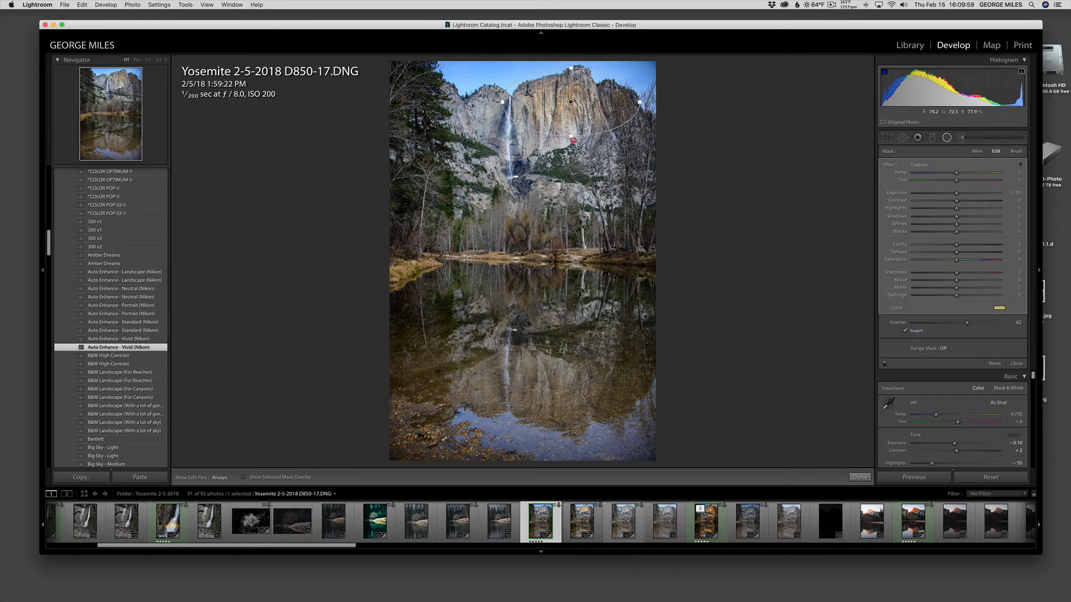
Make the right-hand cliff's radial filter slightly taller and move it down over the rock face
drag(568, 142, 570, 148)
drag(571, 103, 569, 114)
click(948, 138)
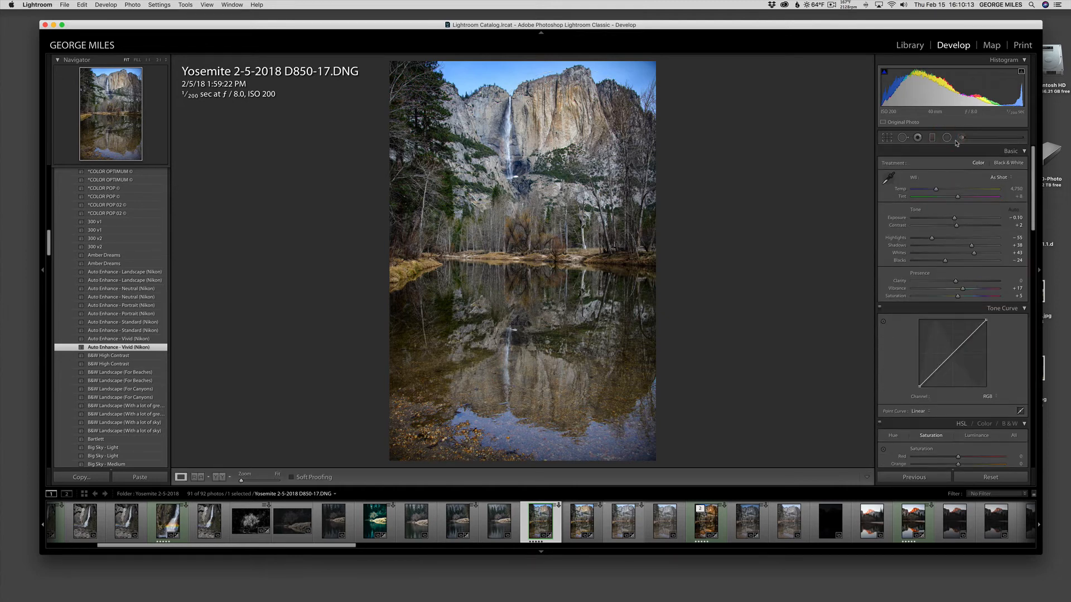
Add a radial filter over the cliff left of the waterfall and tint it with the saved yellow swatch of 50% saturation
click(947, 138)
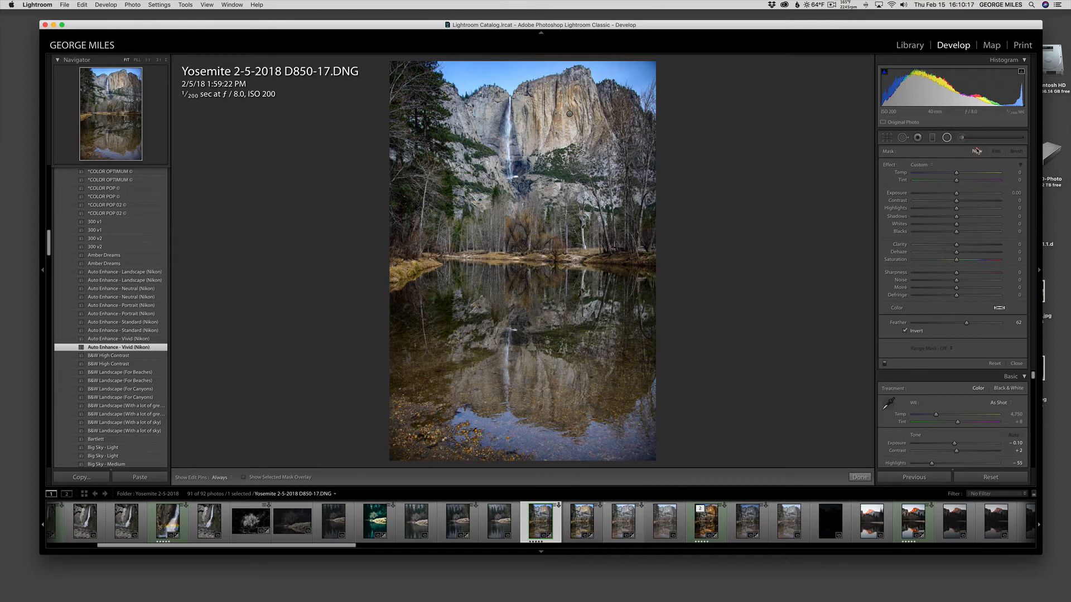
click(973, 152)
drag(486, 104, 449, 118)
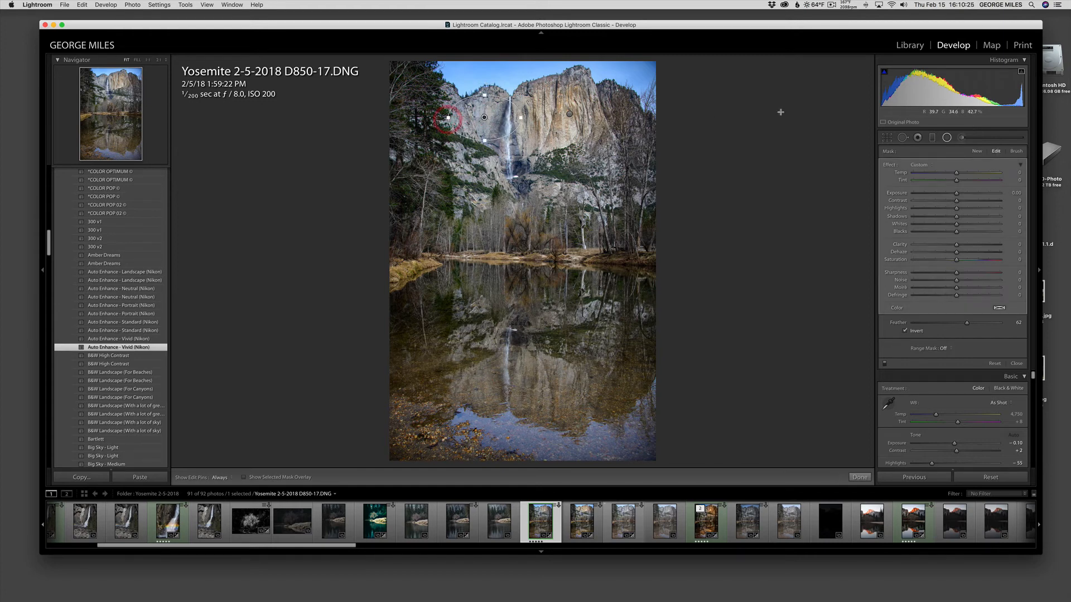
click(1000, 309)
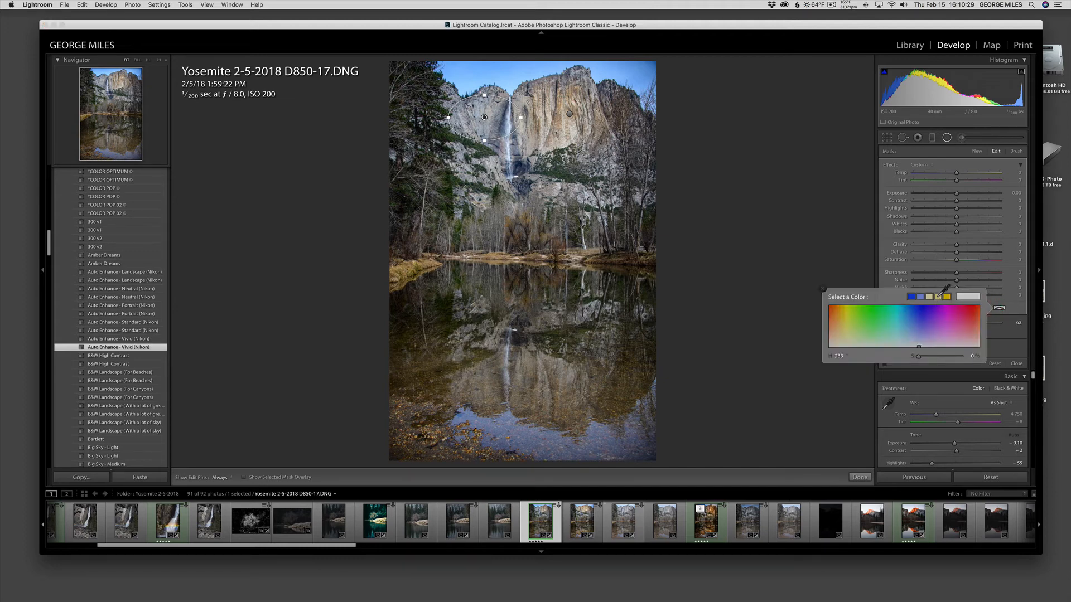
click(938, 296)
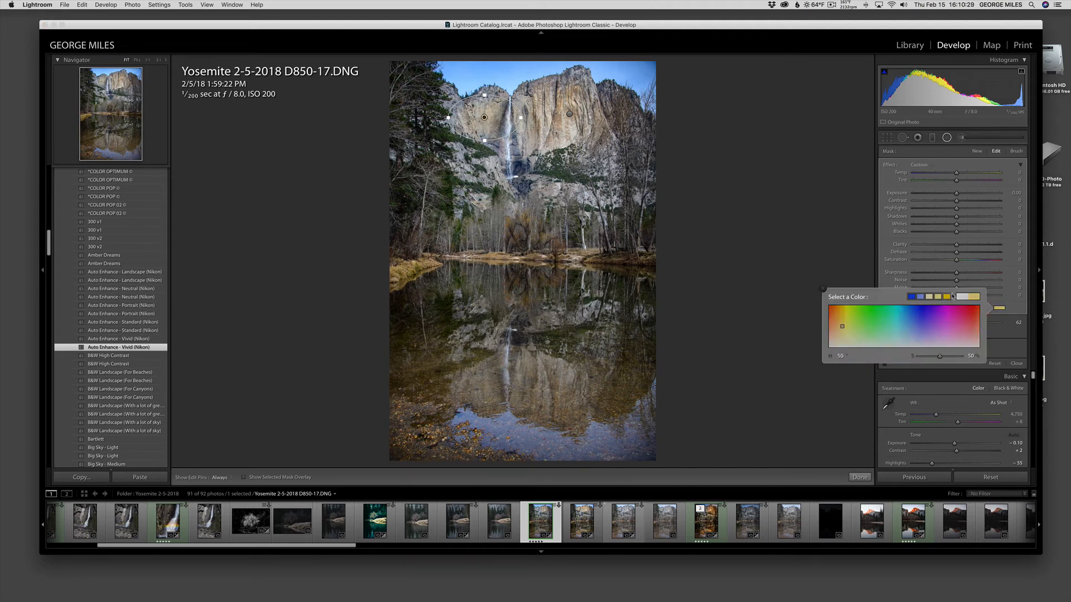
Make the left-hand cliff's radial filter taller and recentre it, and compare the photo with its unedited version
click(484, 96)
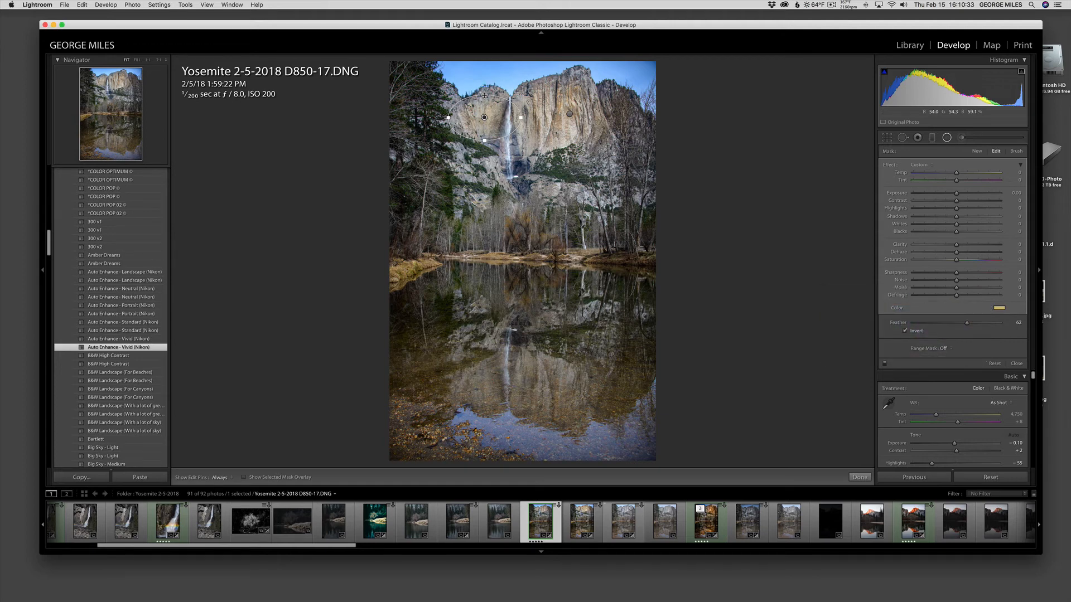
drag(484, 96, 484, 115)
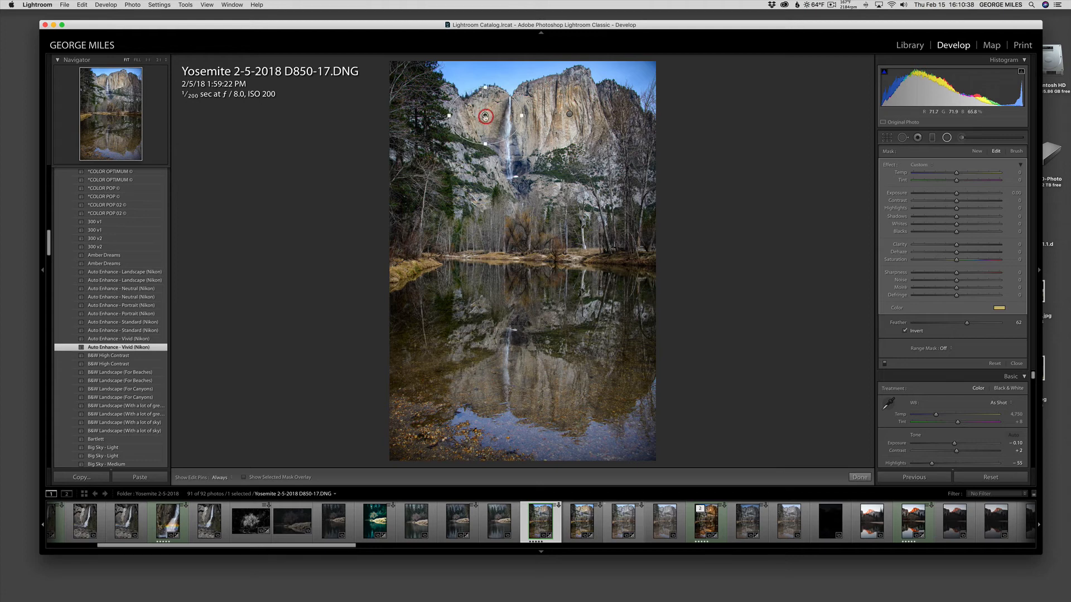
click(947, 138)
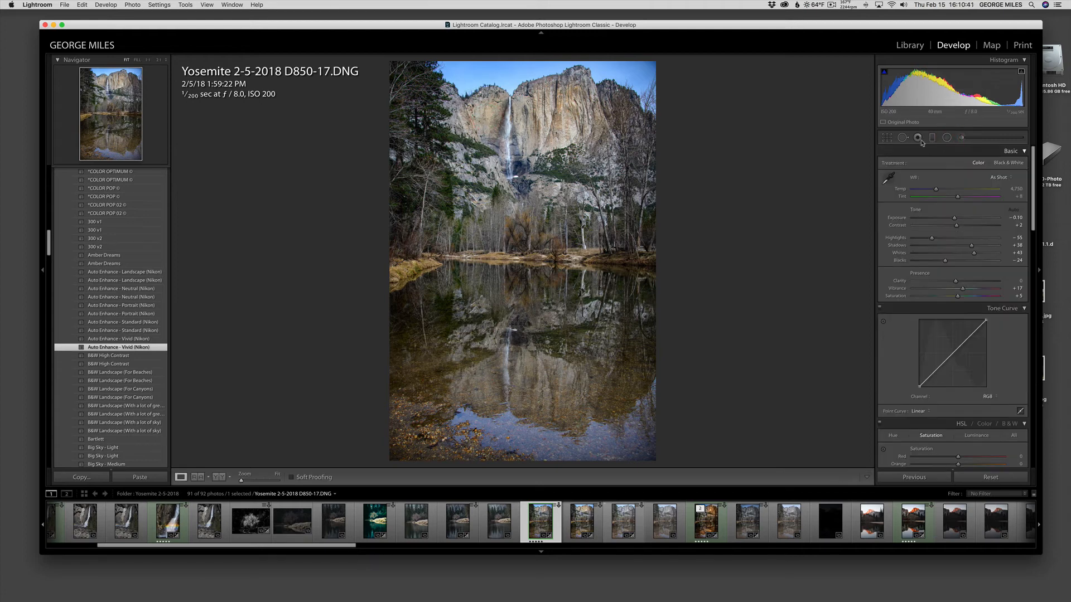
key(backslash)
key(backslash)
key(backslash)
key(backslash)
Add a radial filter over the right-hand cliff's reflection in the water and tint it yellow with reduced saturation
click(947, 138)
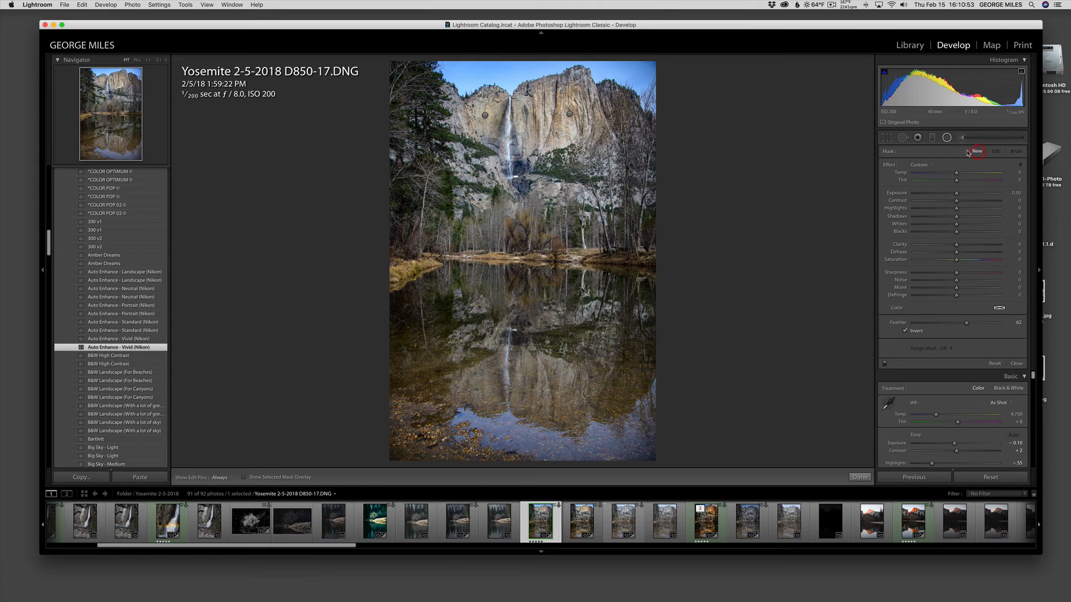
drag(529, 377, 553, 388)
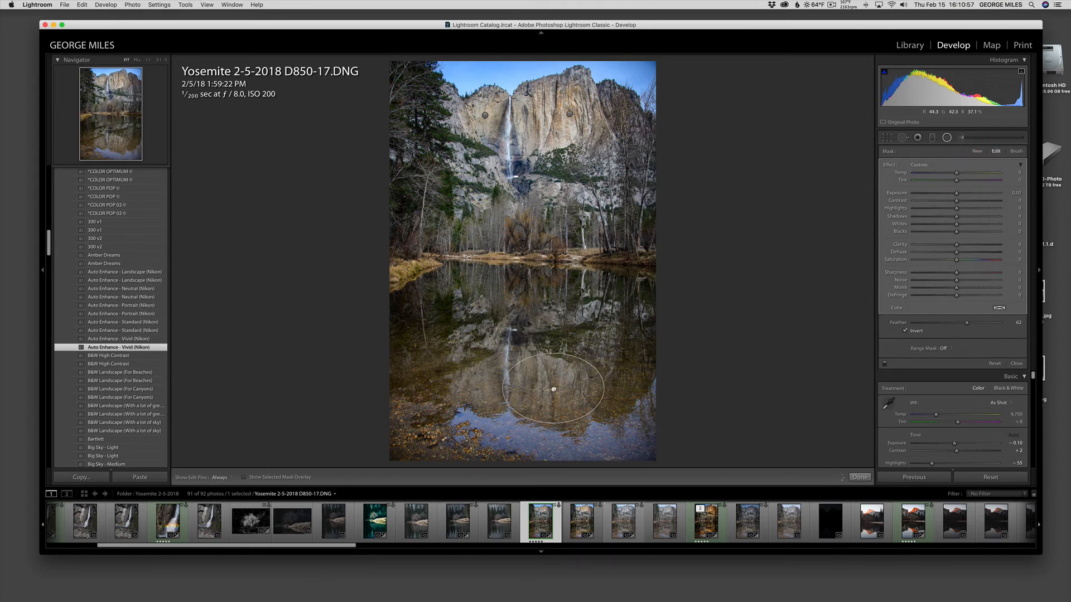
click(999, 308)
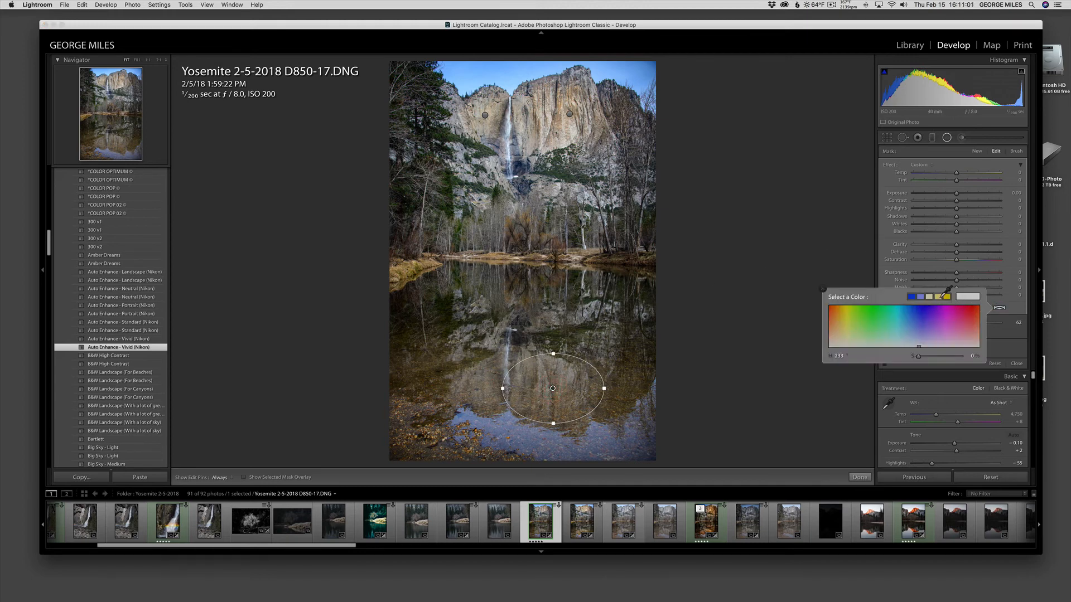
click(939, 296)
drag(939, 358, 932, 359)
Make the radial filter on the right-hand cliff's reflection slightly taller
click(553, 350)
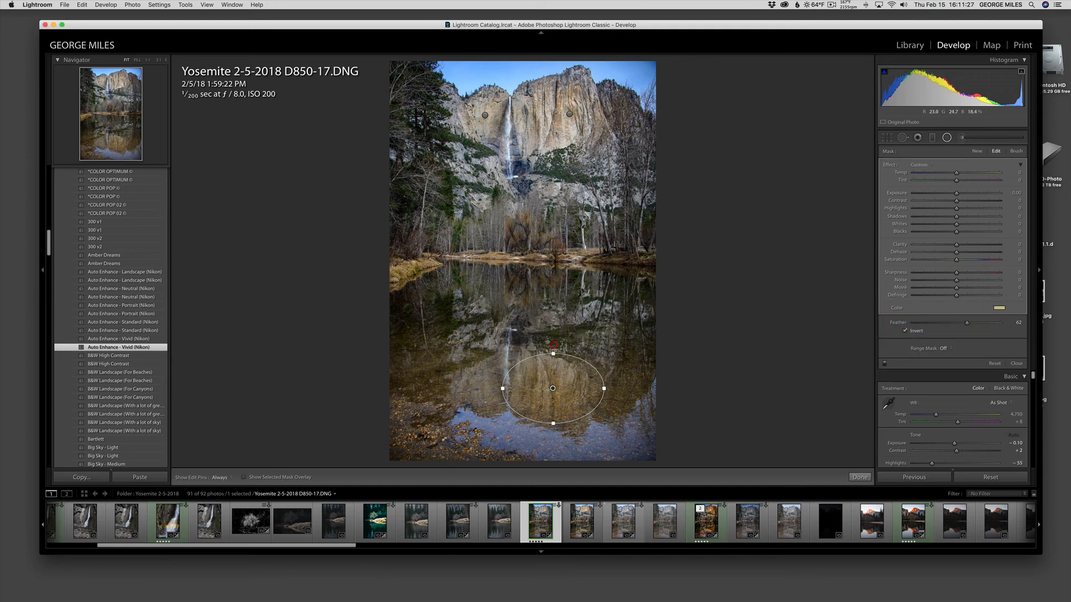
drag(553, 350, 553, 348)
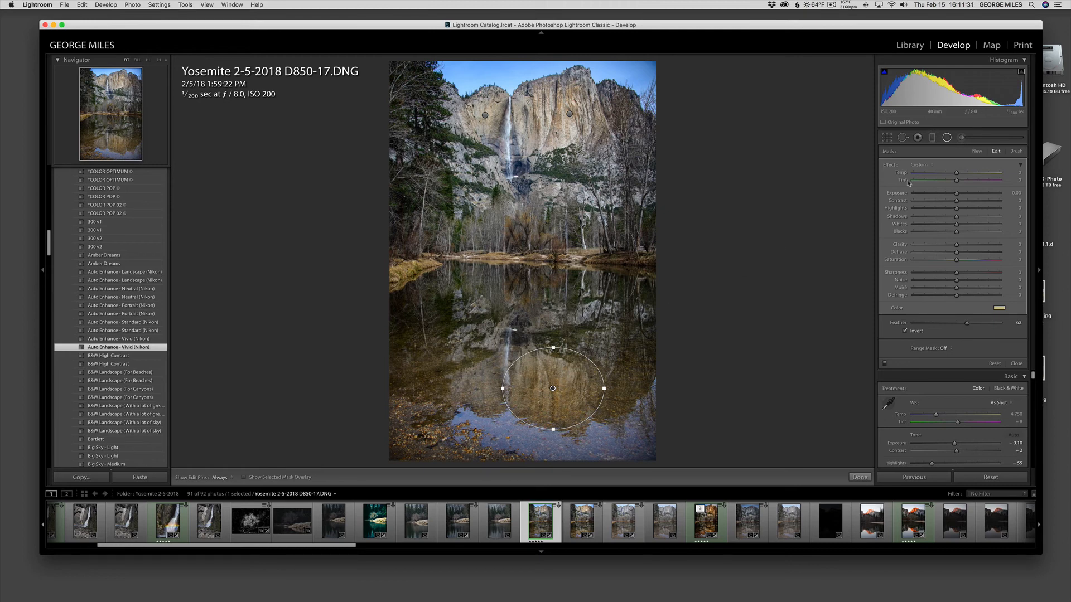
click(948, 138)
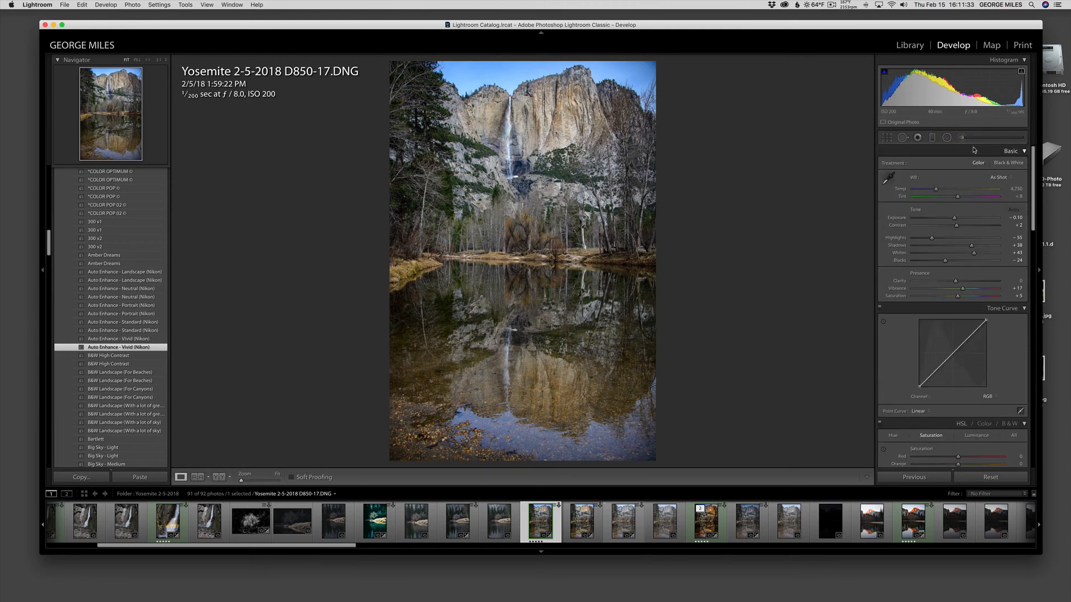
Add a radial filter with a reduced-saturation yellow tint over the left-hand cliff's reflection, and compare the photo with its unedited version
click(948, 137)
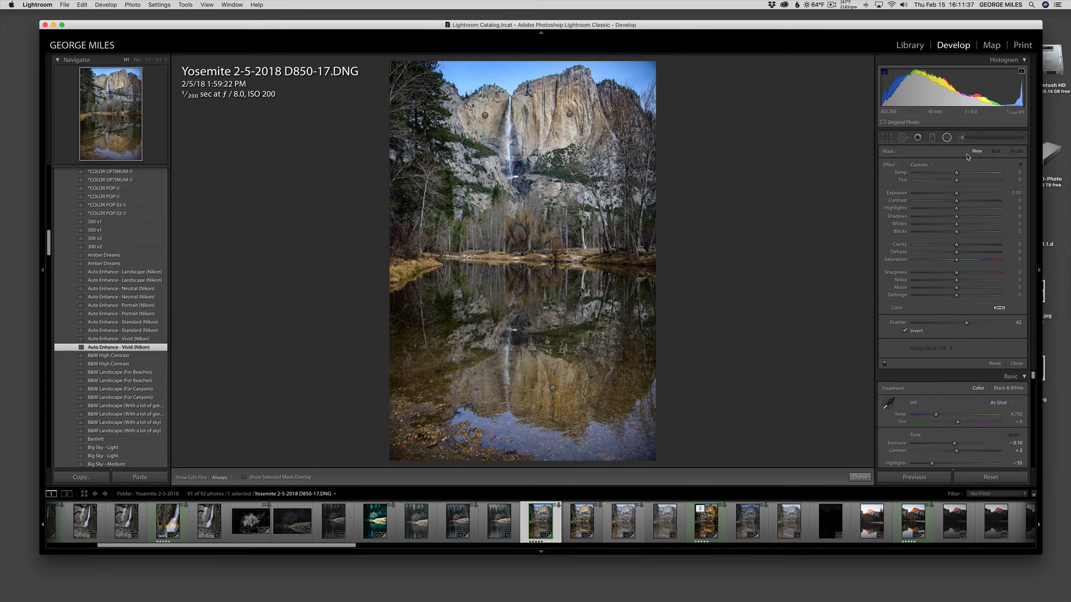
mouse_move(479, 384)
mouse_down()
mouse_move(505, 401)
mouse_move(478, 384)
mouse_up()
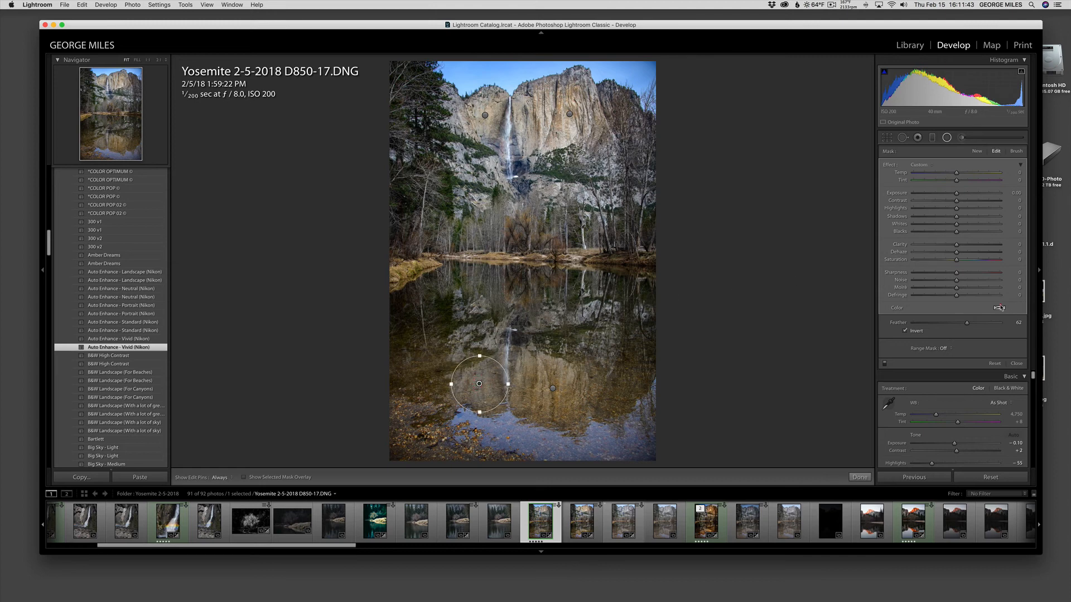
click(999, 308)
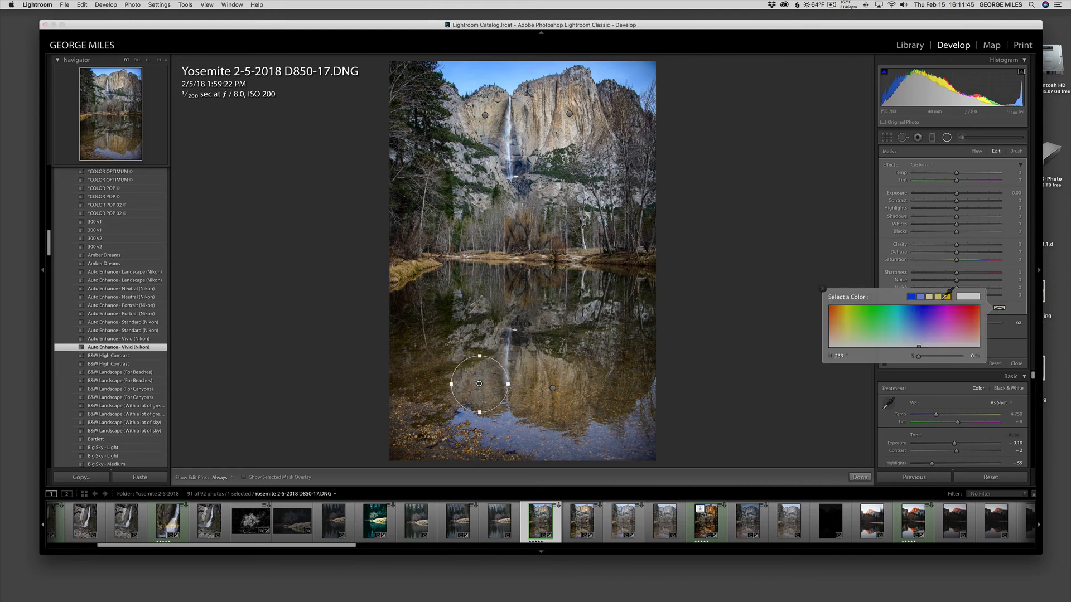
click(939, 296)
mouse_move(940, 358)
mouse_down()
mouse_move(920, 365)
mouse_move(929, 363)
mouse_up()
click(948, 139)
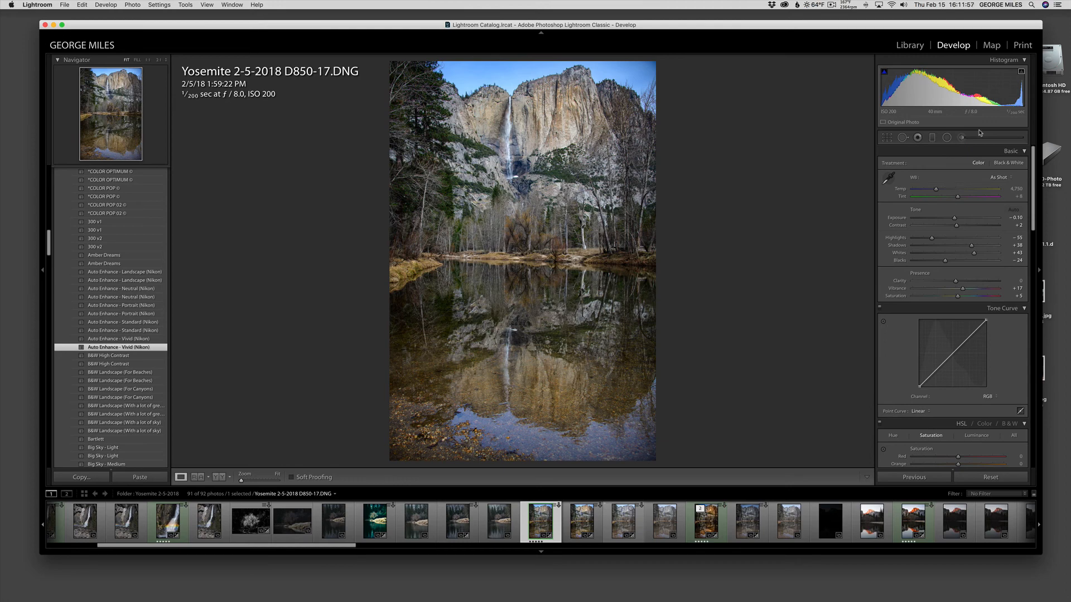
key(backslash)
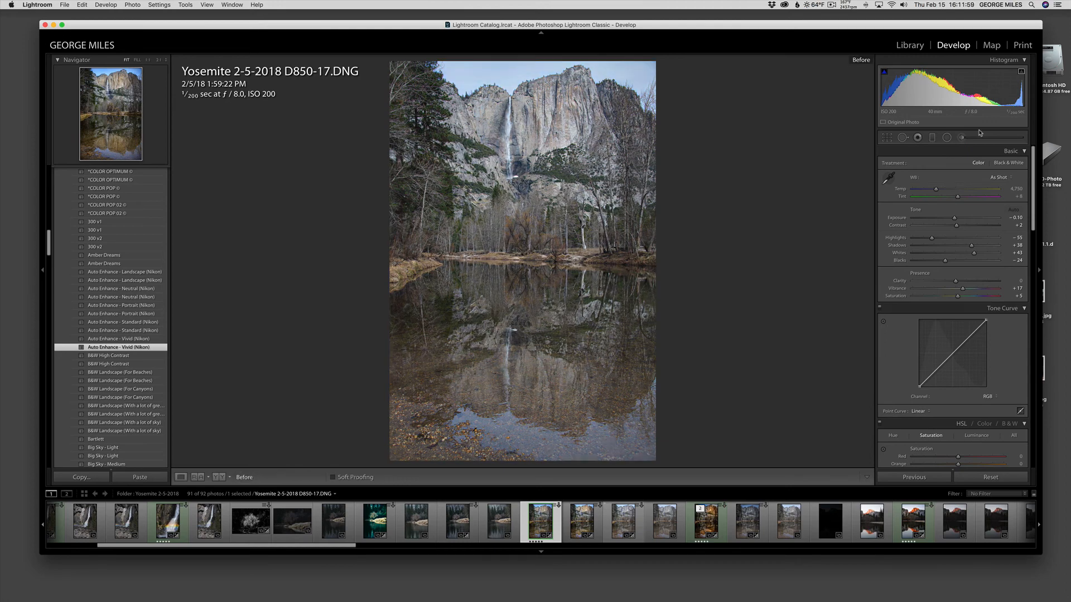
key(backslash)
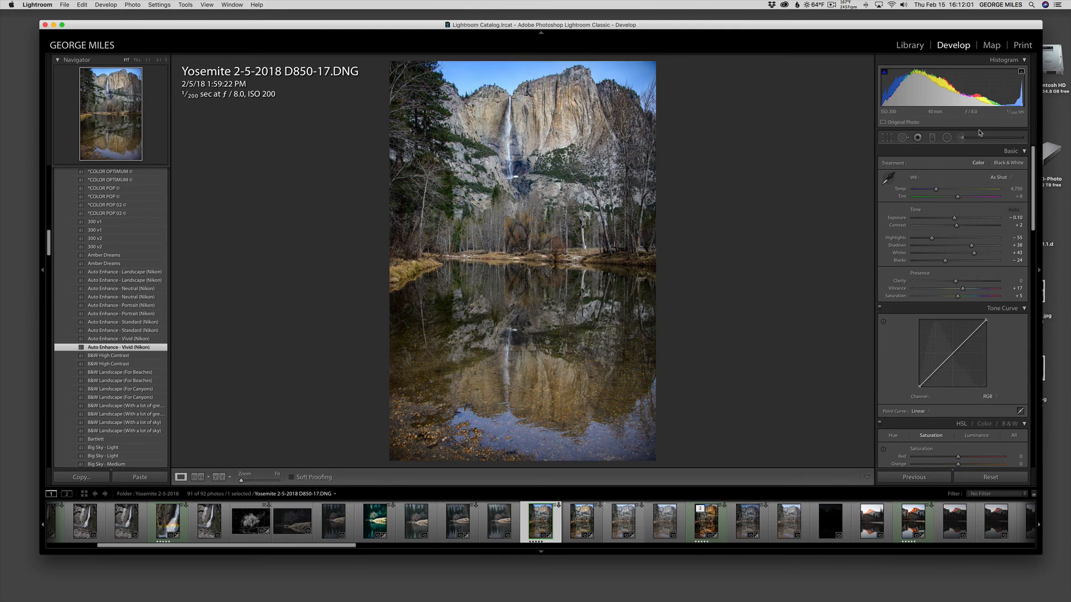